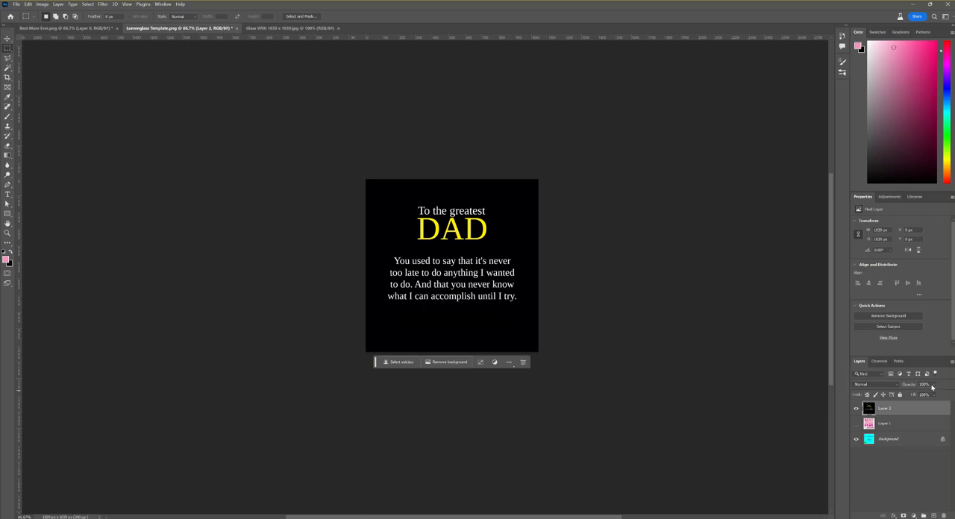
Temporarily lower Layer 2's opacity to about 32% to compare the Dad design with the template, restoring it to 100%
left_click(932, 385)
left_click_drag(948, 395, 923, 396)
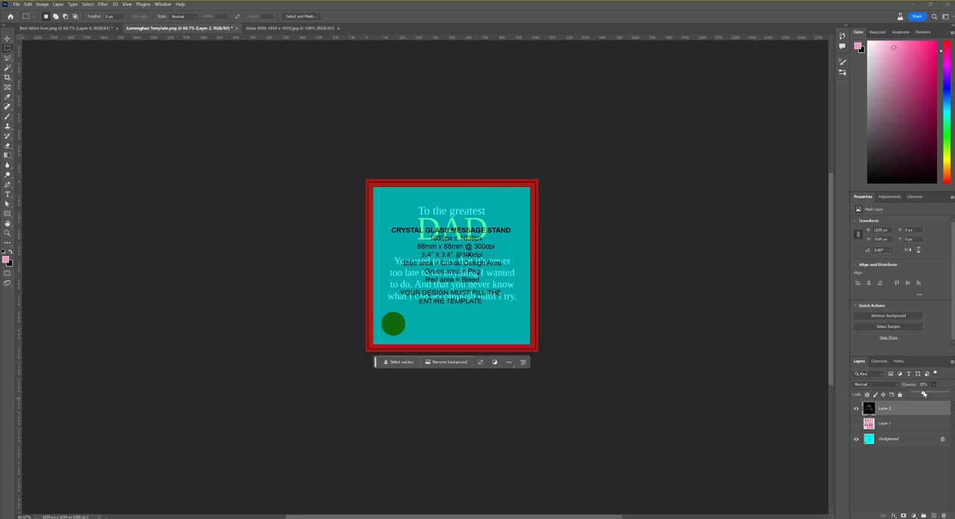
left_click_drag(923, 395, 947, 394)
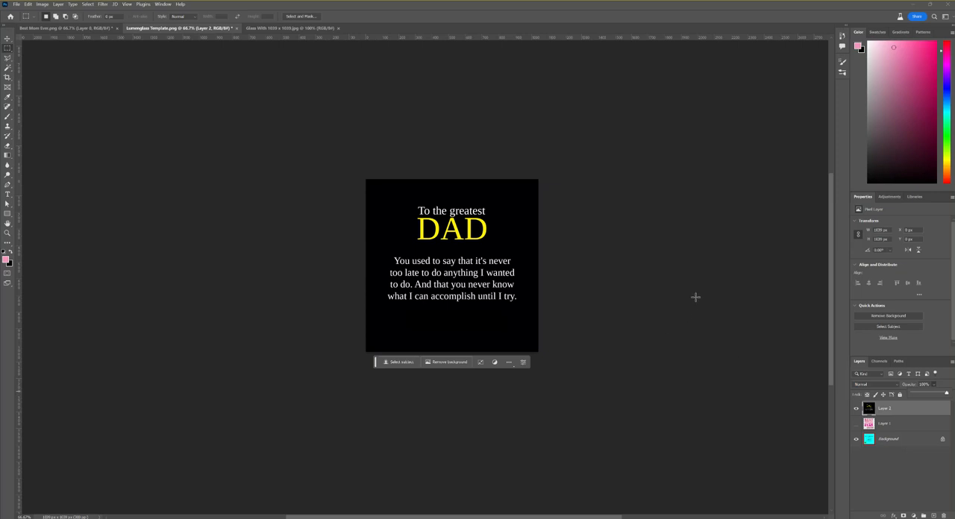
Save a copy of the Dad design as a PNG named Test 1 in the Test Designs folder
left_click(17, 5)
left_click(34, 115)
type("Test 1")
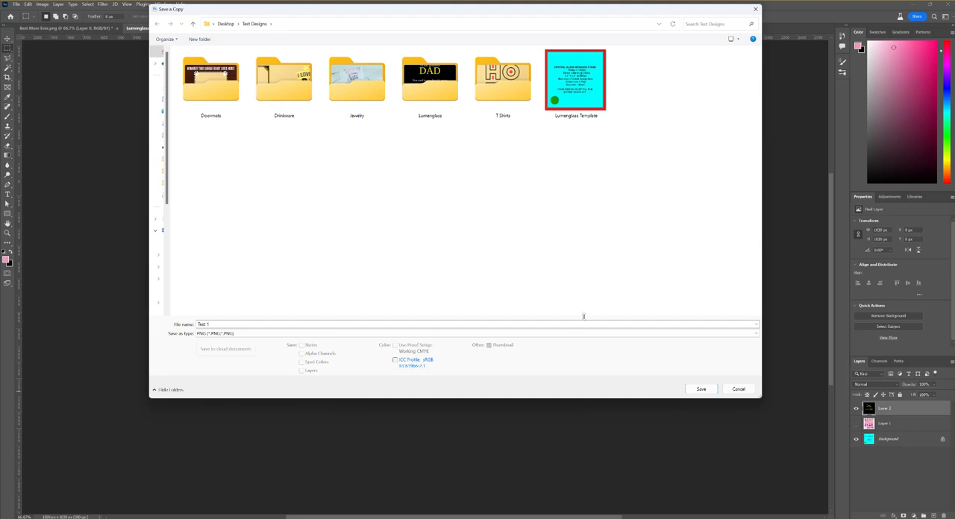
left_click(703, 389)
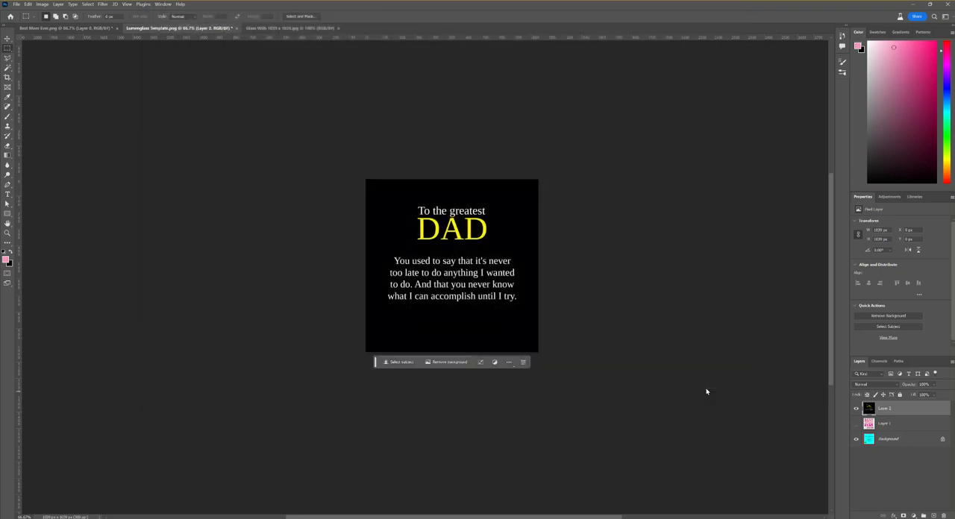
left_click(528, 162)
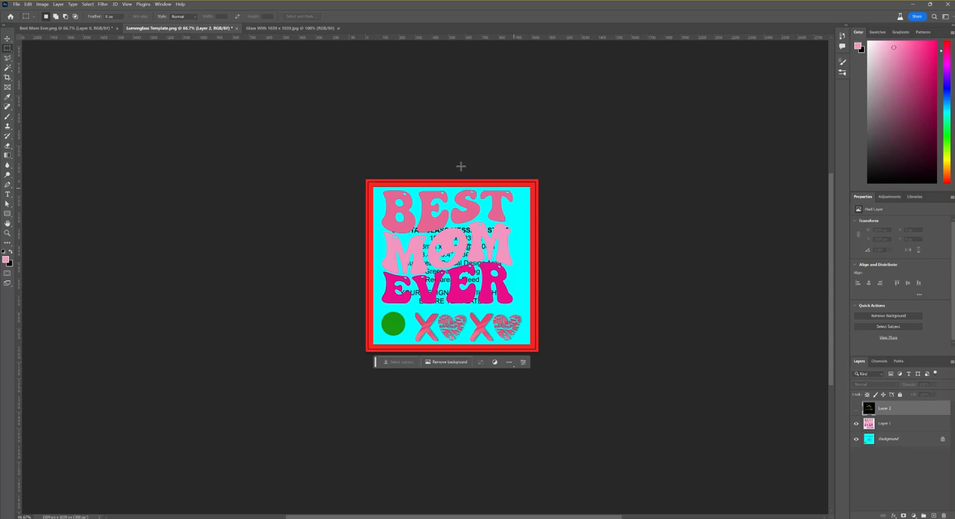
Hide the Background layer and save a transparent PNG copy of the Best Mom Ever design as Test 2
left_click(857, 440)
left_click(16, 4)
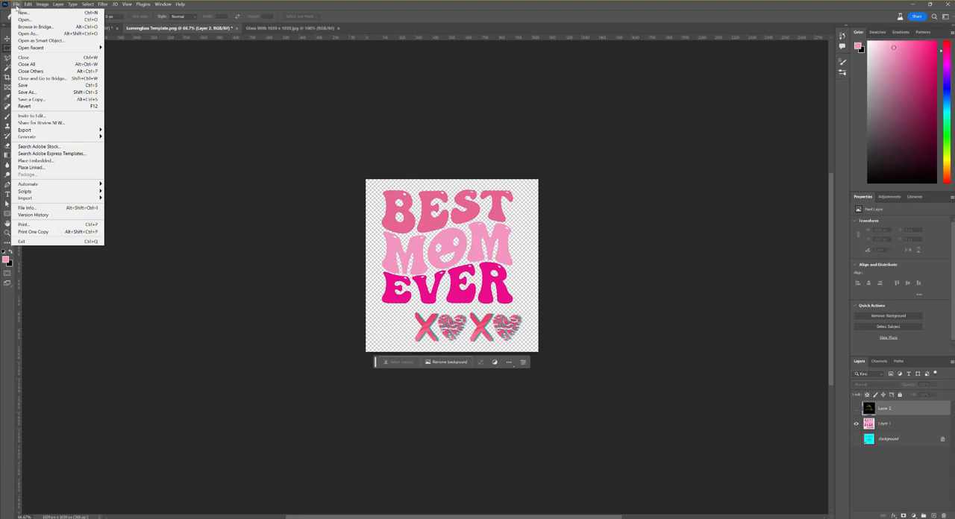
left_click(50, 99)
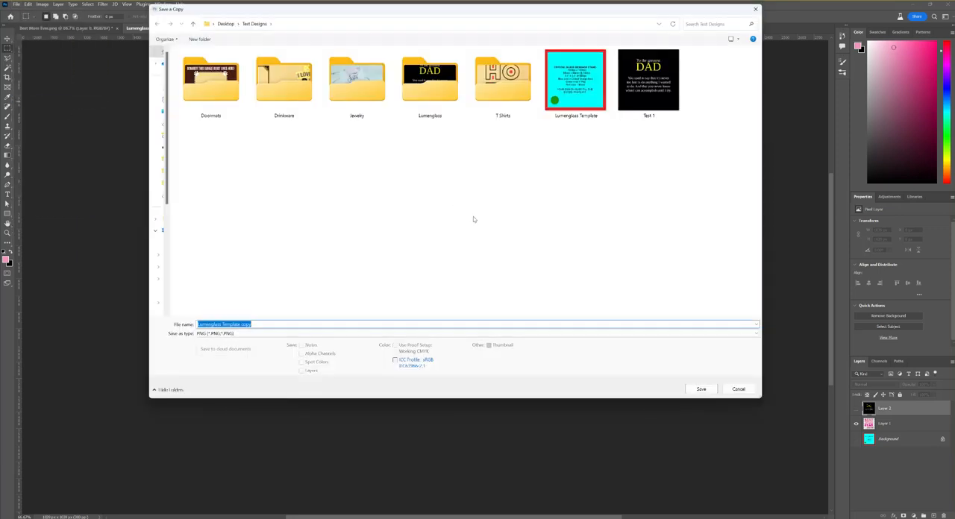
type("Test 2")
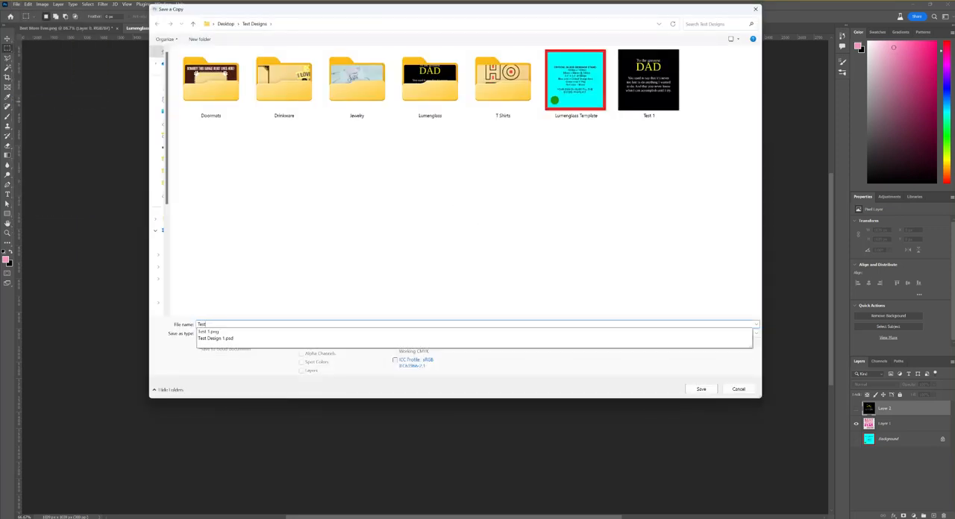
key("Return")
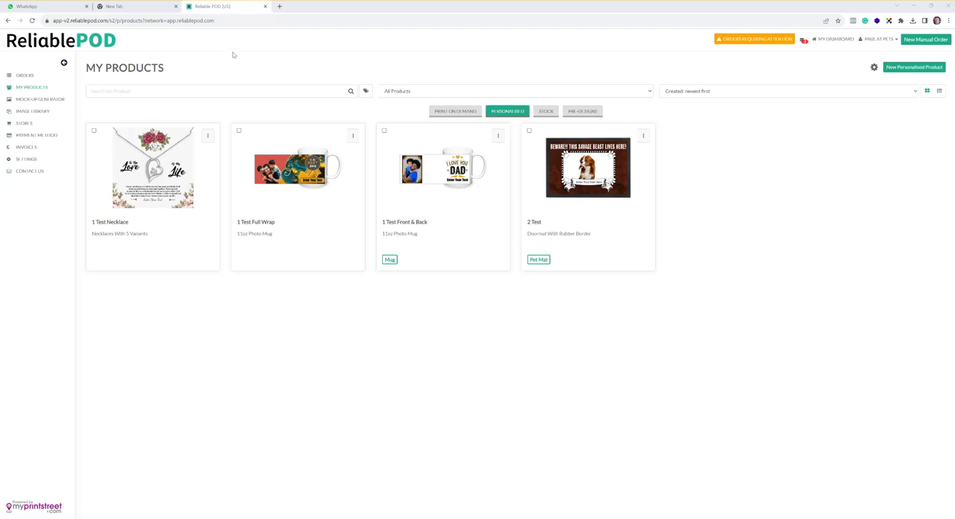
In Reliable POD, start designing a new personalised Eternal Heart Necklace from the Jewelry With Lumenglass Message Stand category
left_click(28, 88)
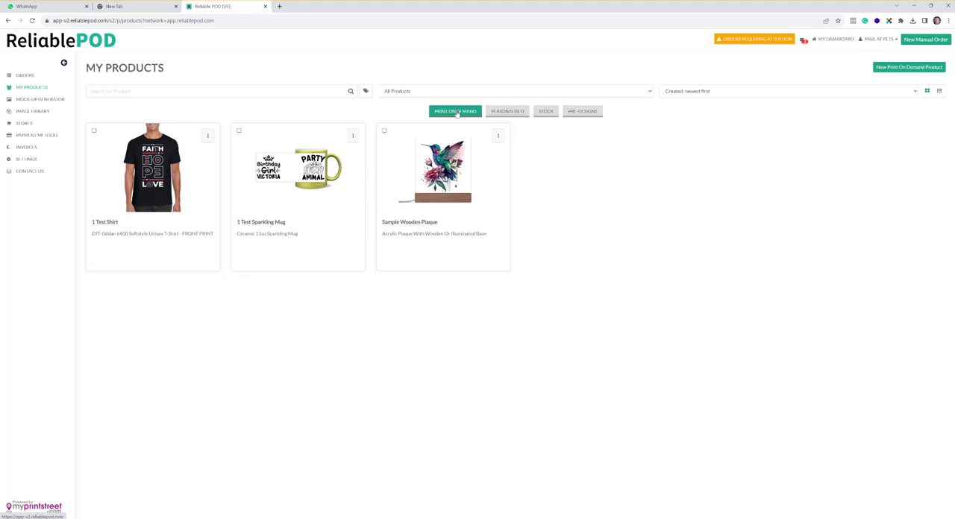
left_click(503, 113)
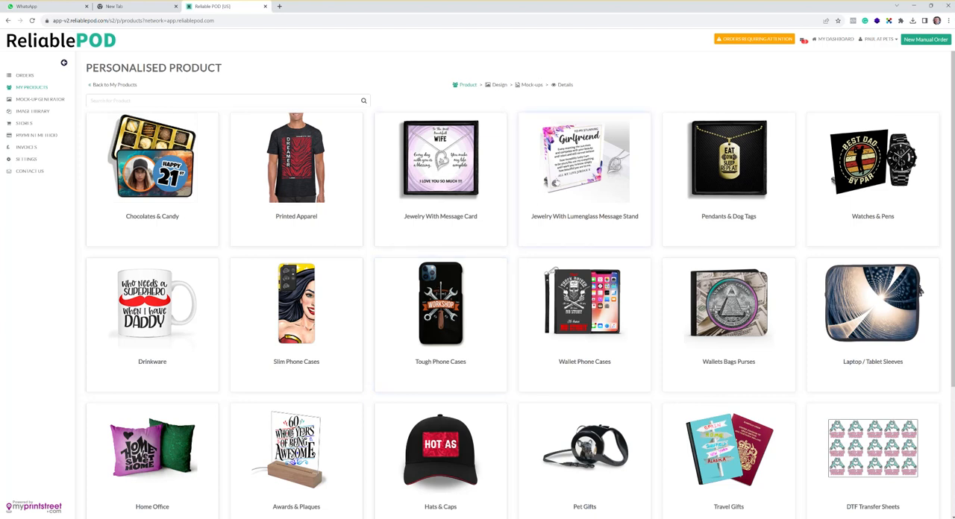
left_click(584, 164)
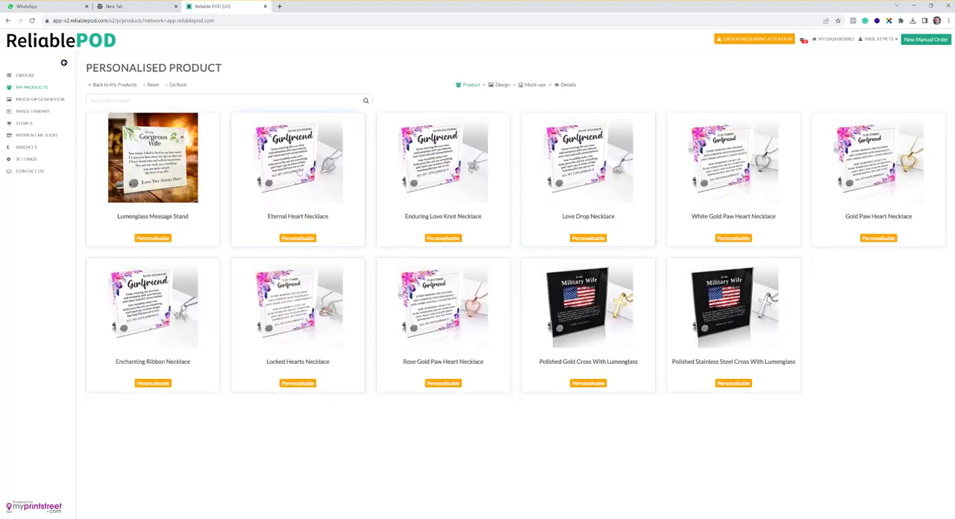
left_click(299, 170)
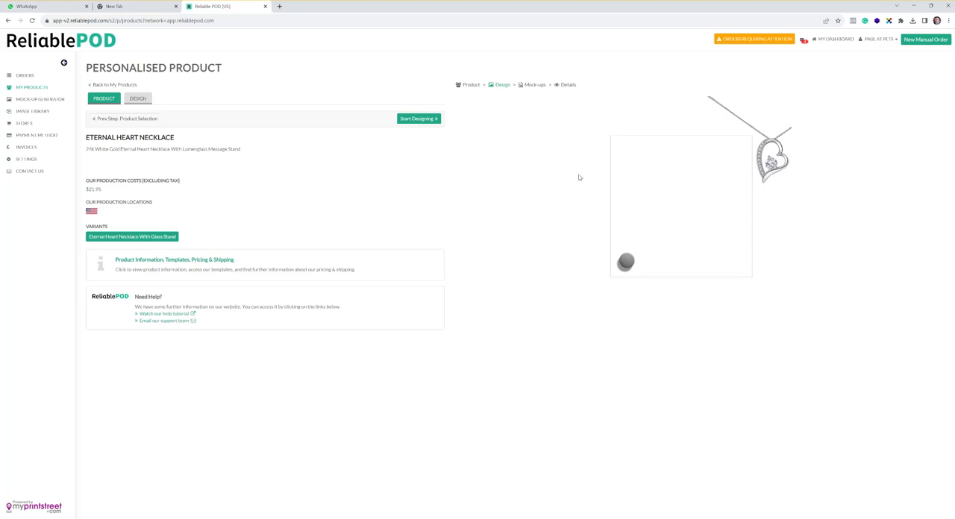
left_click(430, 121)
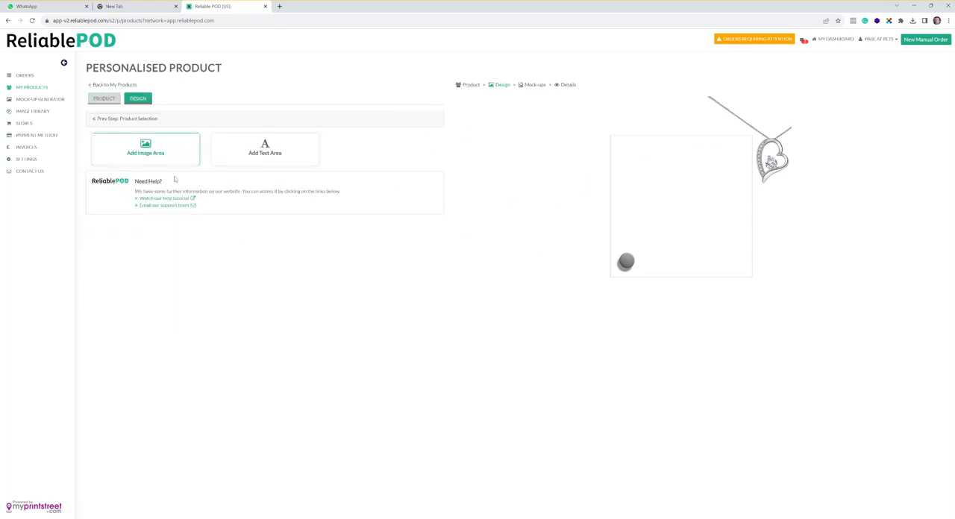
Add an image area with consumer upload disabled and upload Test 1 as its static image
left_click(165, 153)
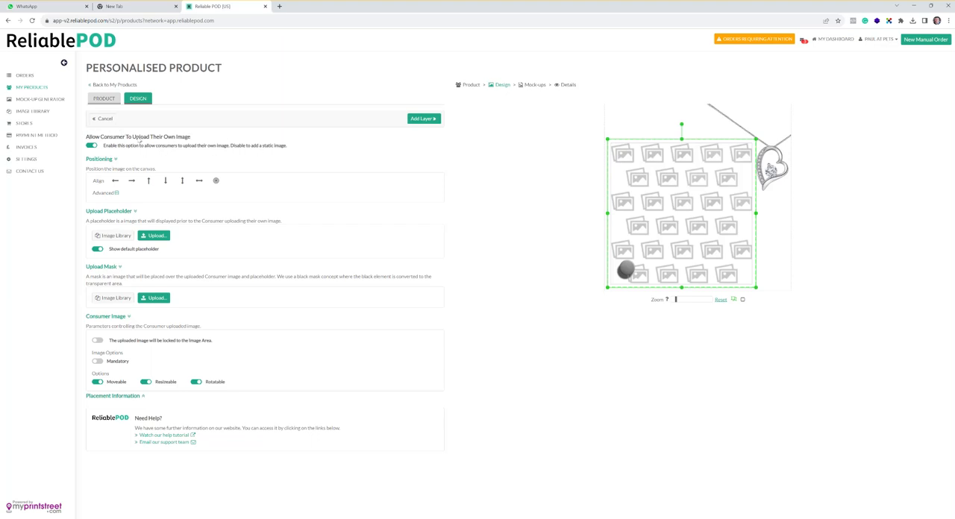
left_click(91, 145)
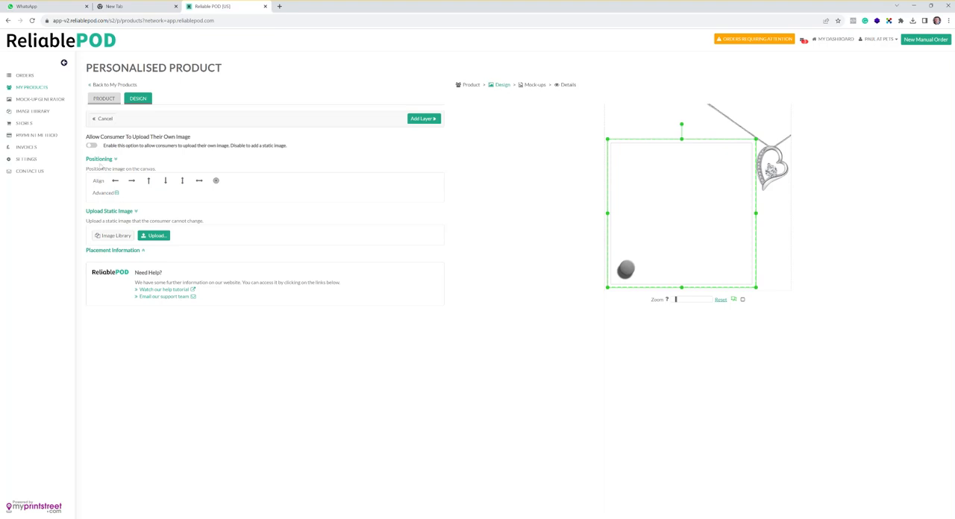
left_click(155, 237)
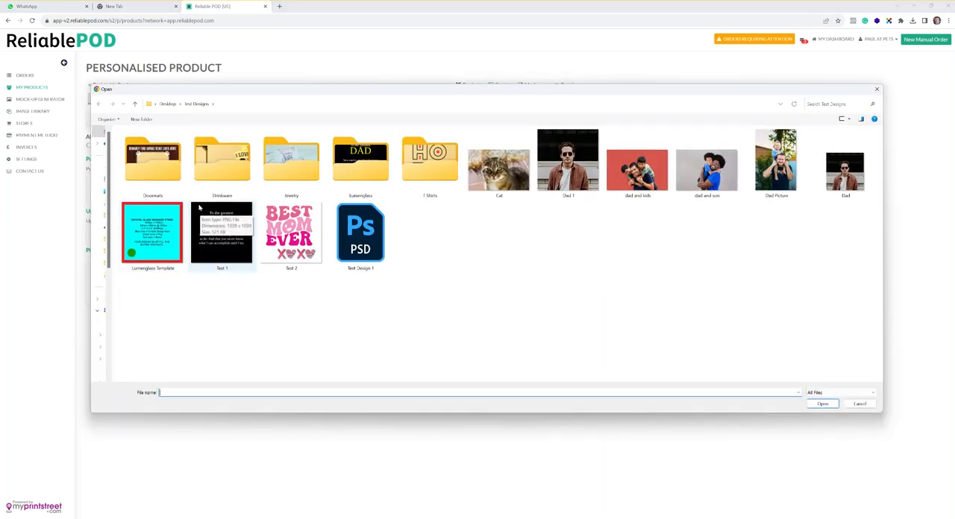
double_click(199, 208)
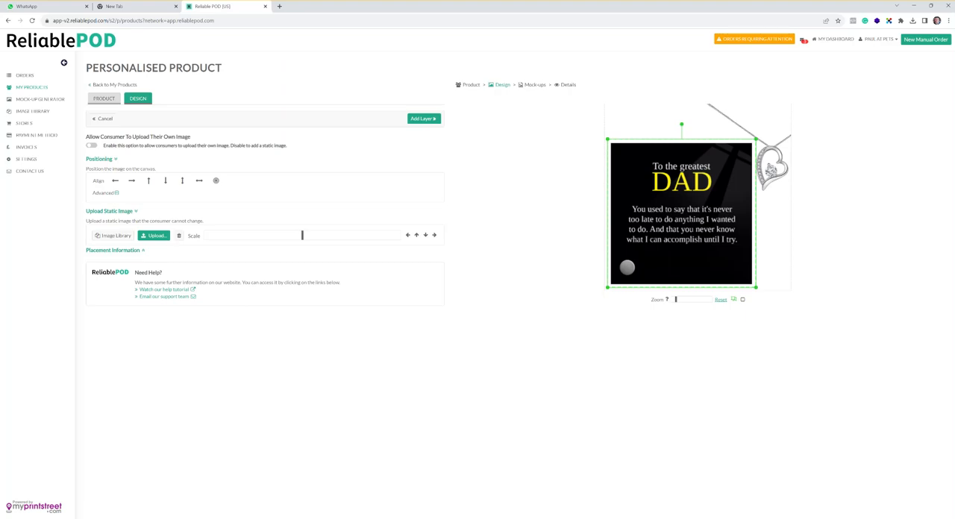
Switch to Photoshop, set Layer 2's opacity to 100%, and return to the Reliable POD product design
key("alt+Tab")
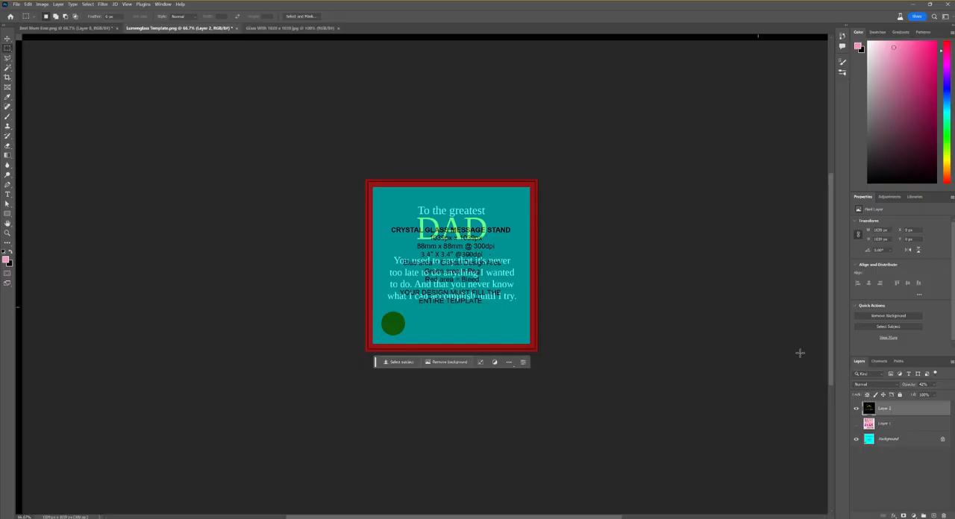
left_click(934, 386)
left_click_drag(931, 396, 951, 394)
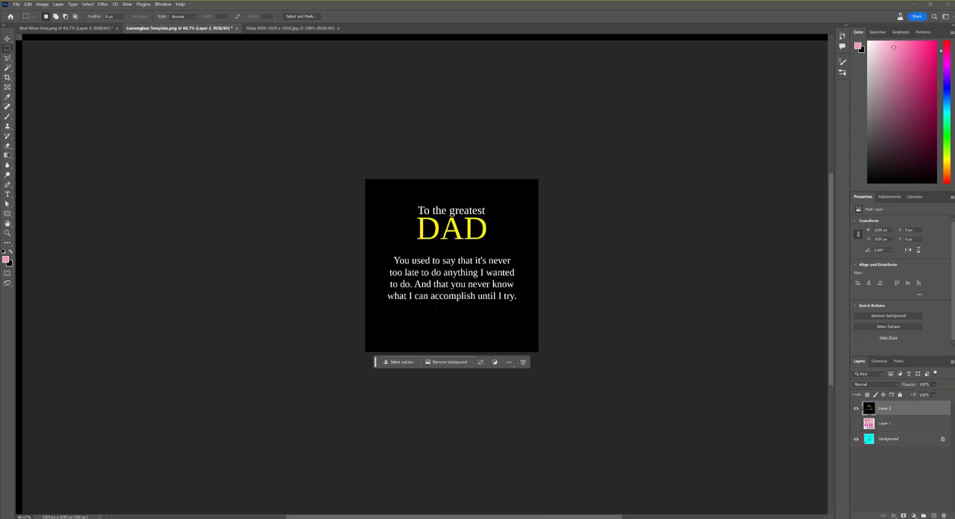
left_click(513, 490)
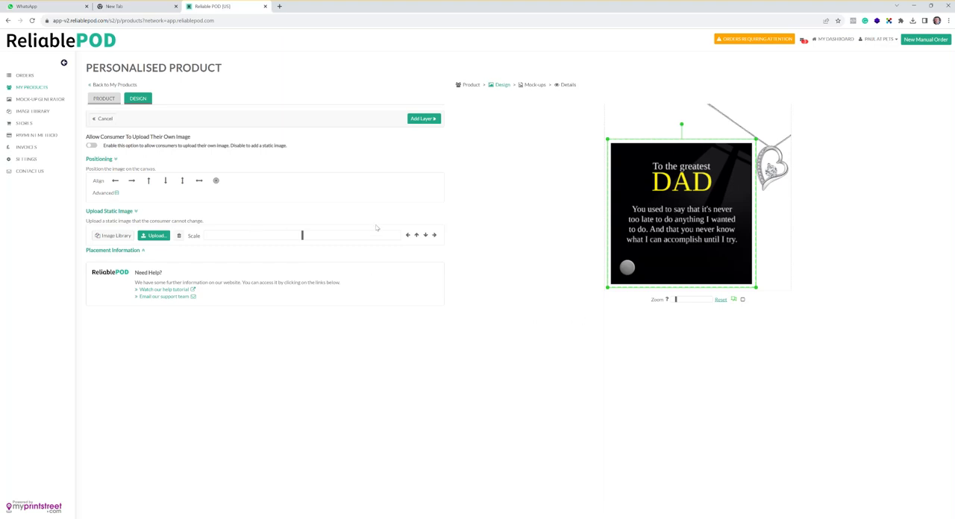
Add the Dad image to the product as a layer and lock it
left_click(423, 119)
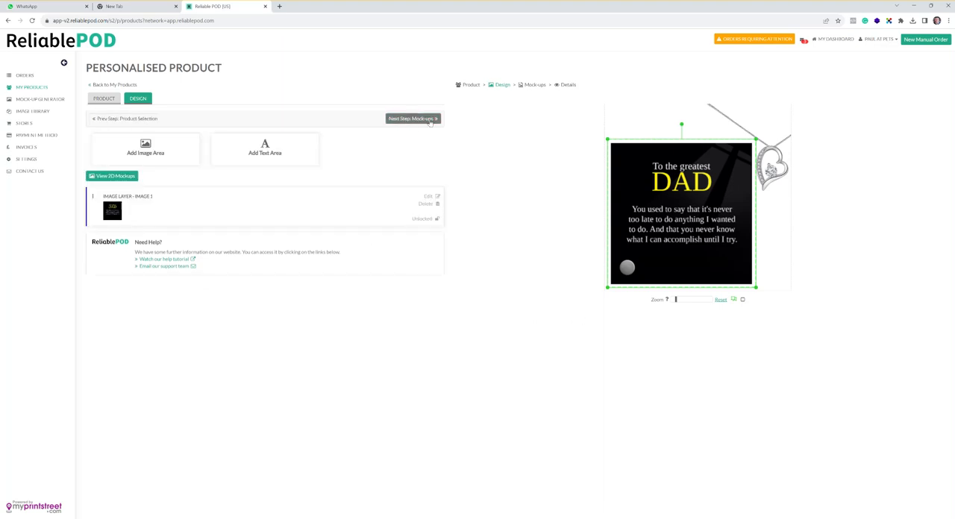
left_click(437, 220)
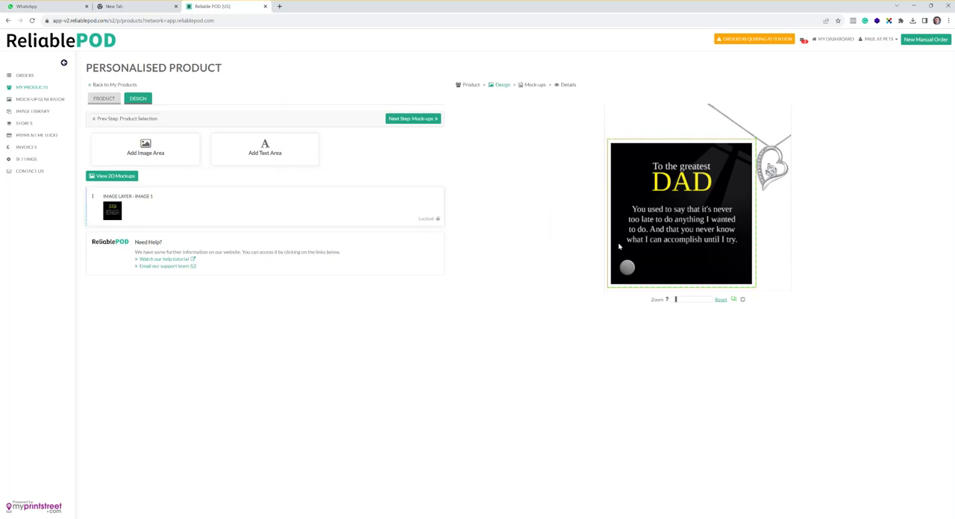
Create a consumer-editable text area and set its colour group to White
left_click(275, 153)
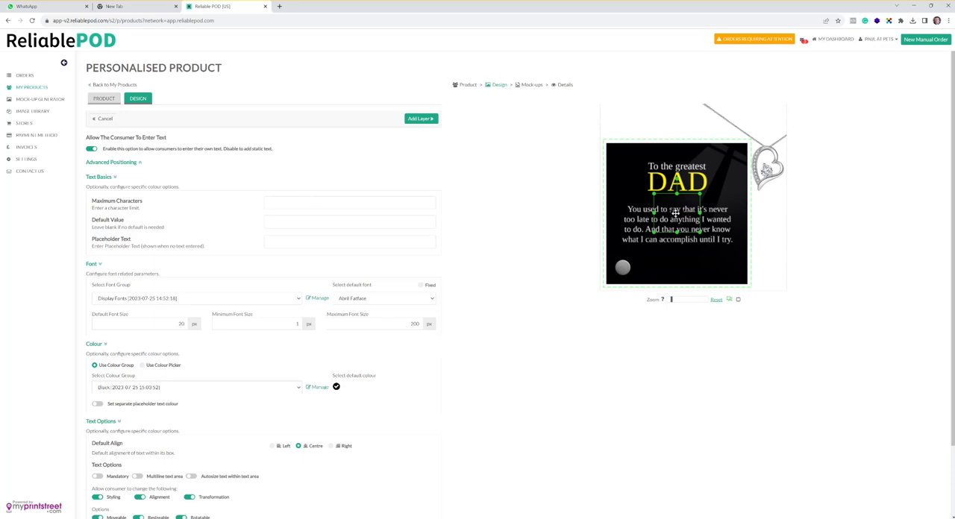
scroll(313, 291, "down", 1)
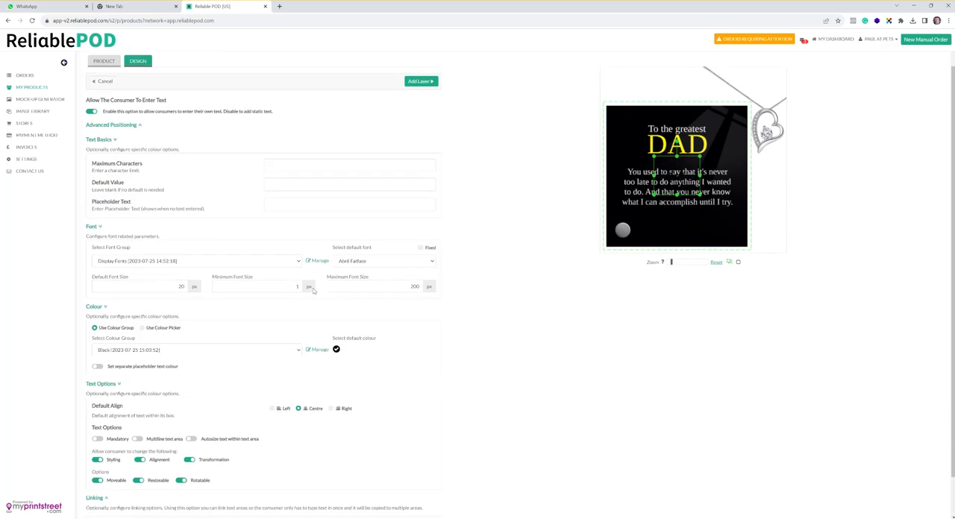
scroll(313, 291, "down", 1)
left_click(197, 312)
left_click(120, 333)
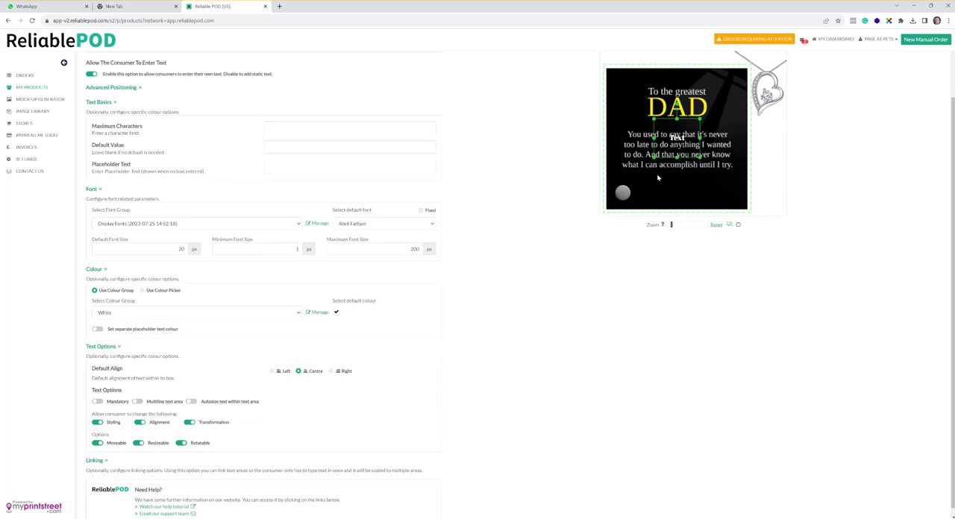
Move the text box below the Dad message and resize it into a wide, shallow strip beside the peg
left_click_drag(673, 139, 676, 182)
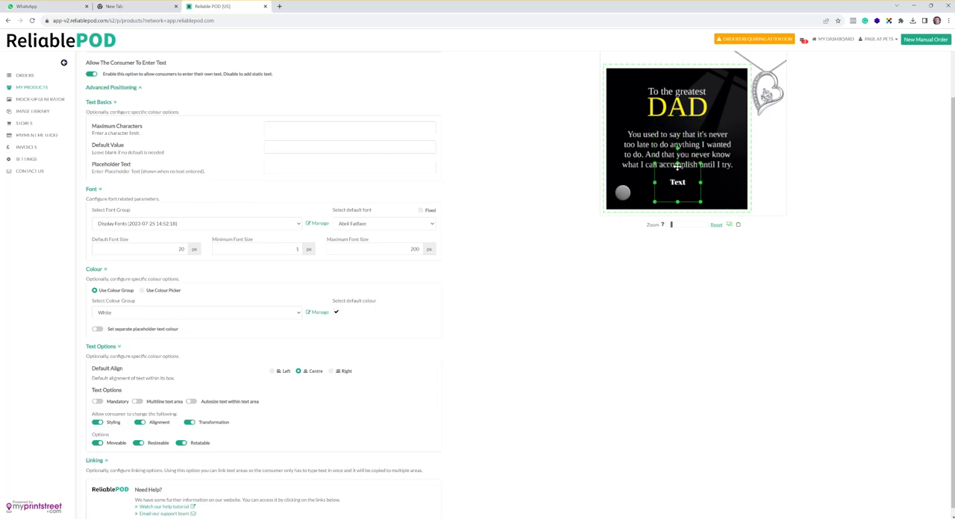
left_click_drag(677, 163, 677, 167)
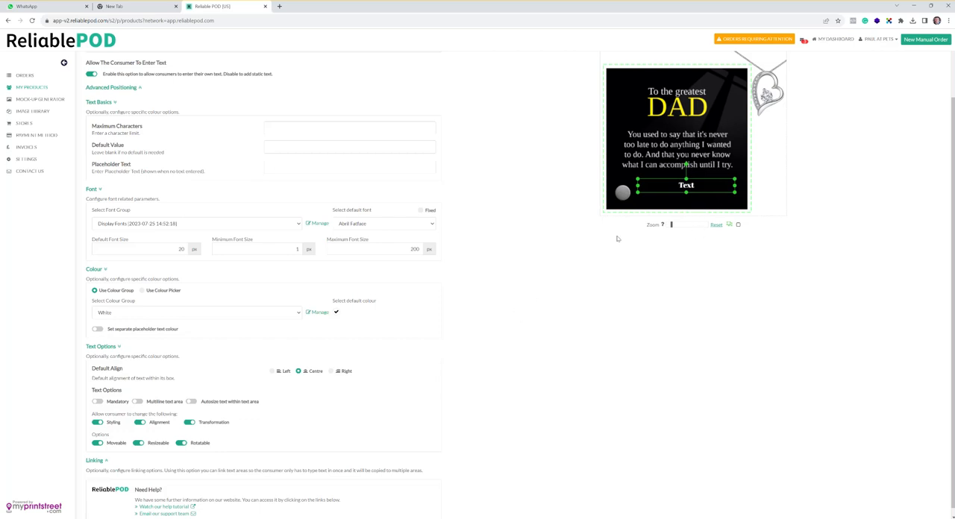